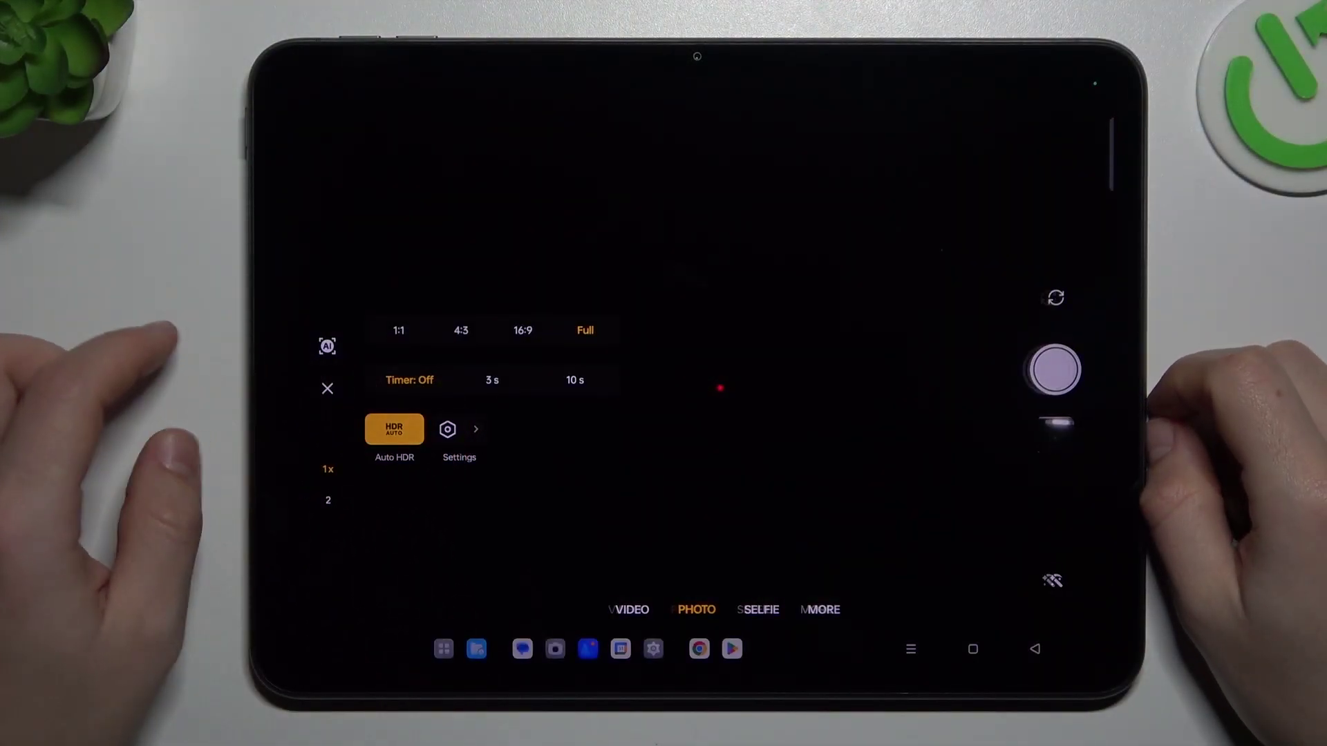
scroll(892, 446, "down", 3)
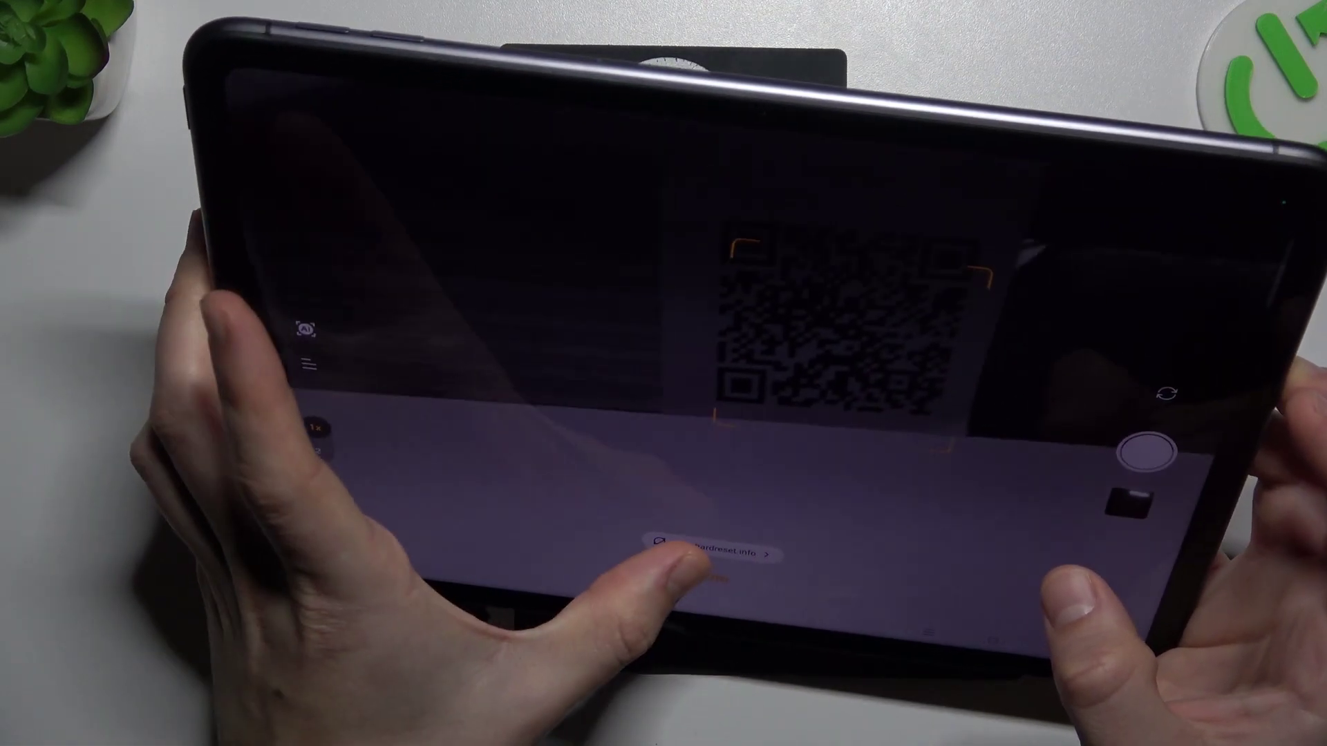
Open the scanned hardreset.info link and continue into Chrome to load the website.
key("super")
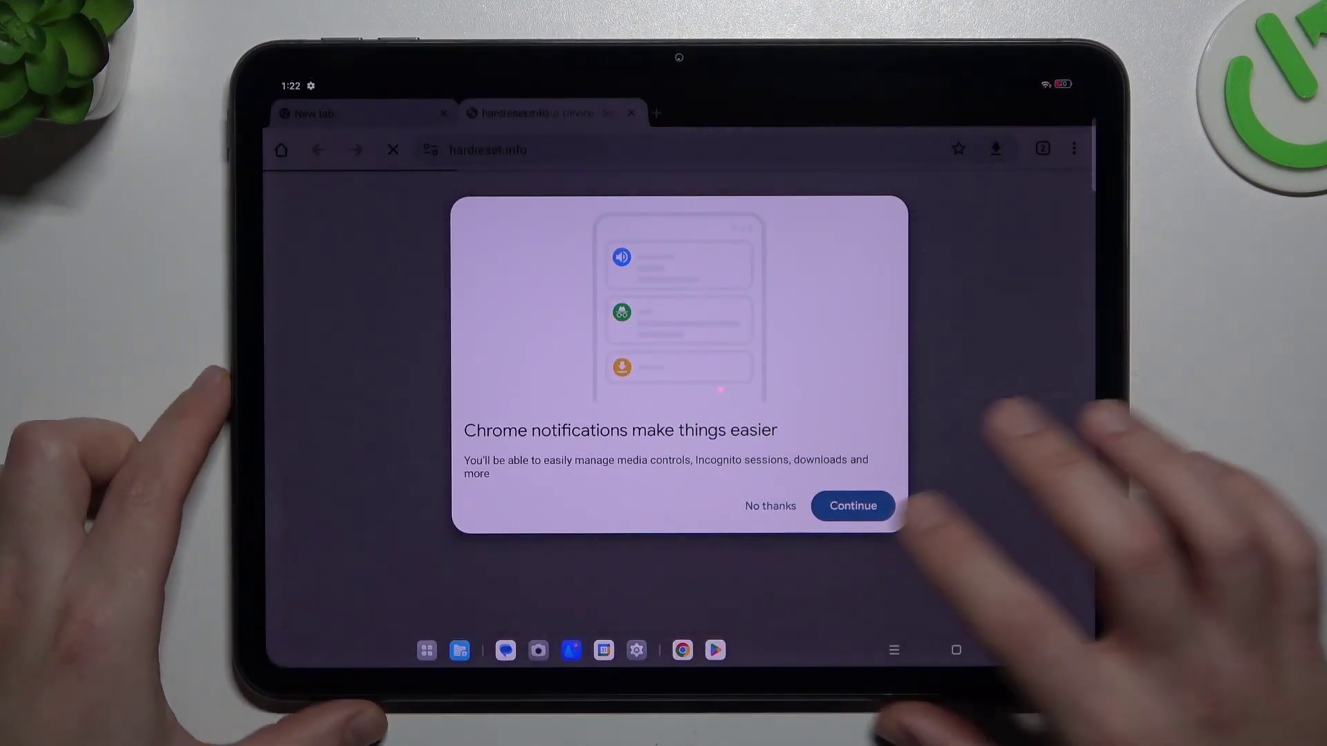
left_click(851, 507)
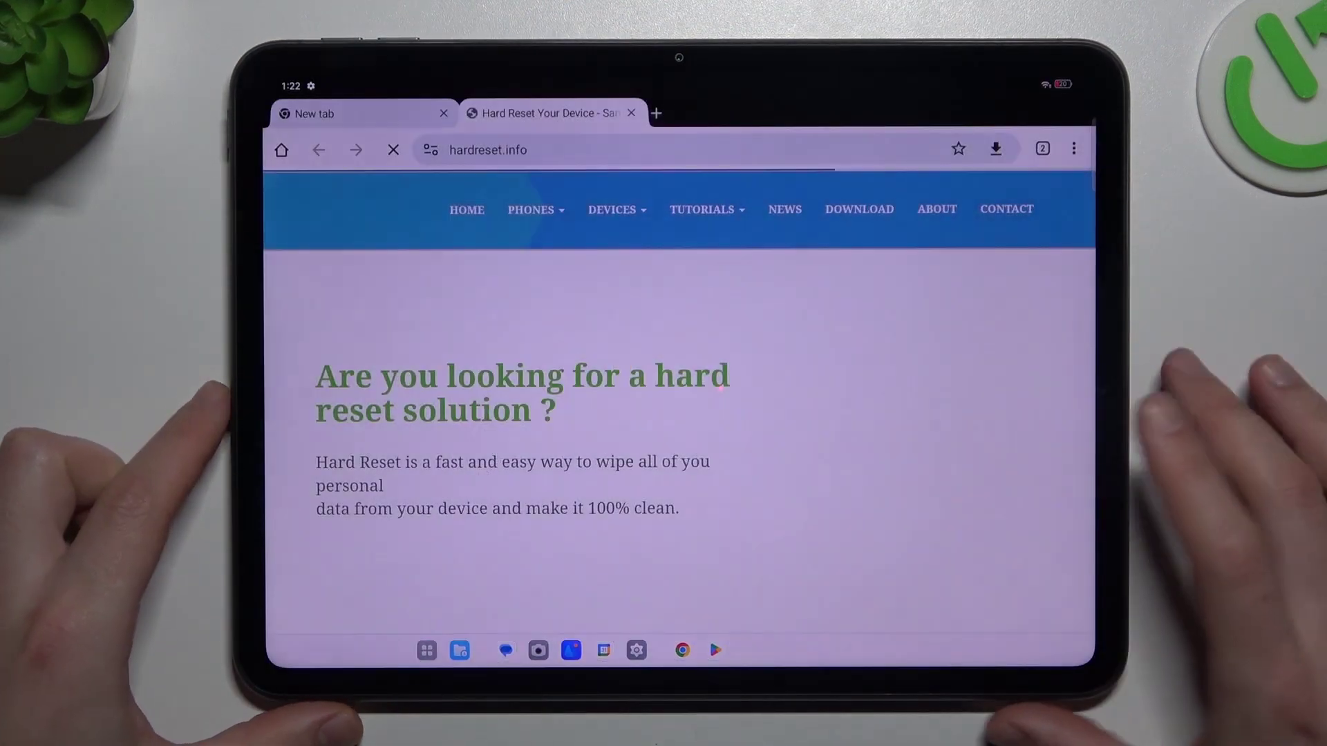